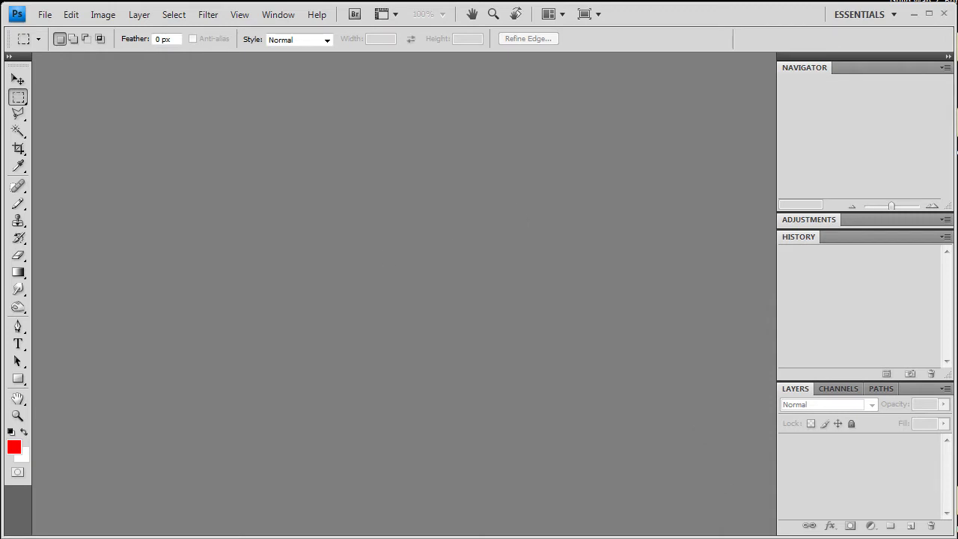
- Browse to C:\Program Files (x86)\Autodesk\Maya2012\icons and scroll down to the Maya files
key(super+e)
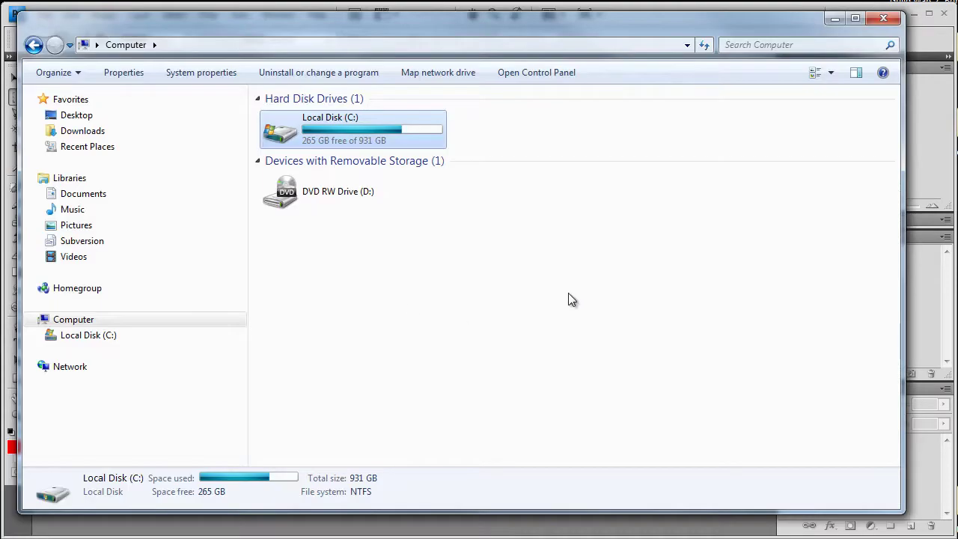
click(536, 303)
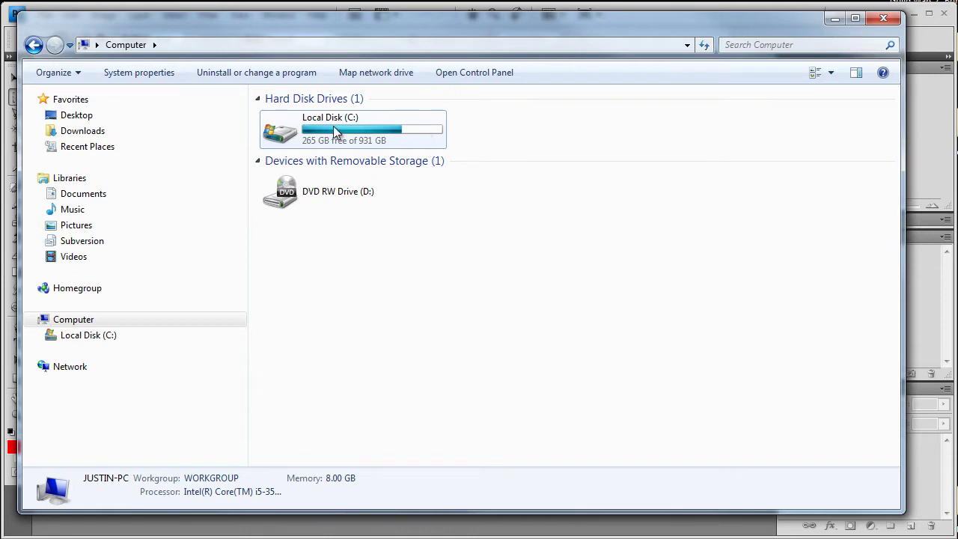
double_click(389, 134)
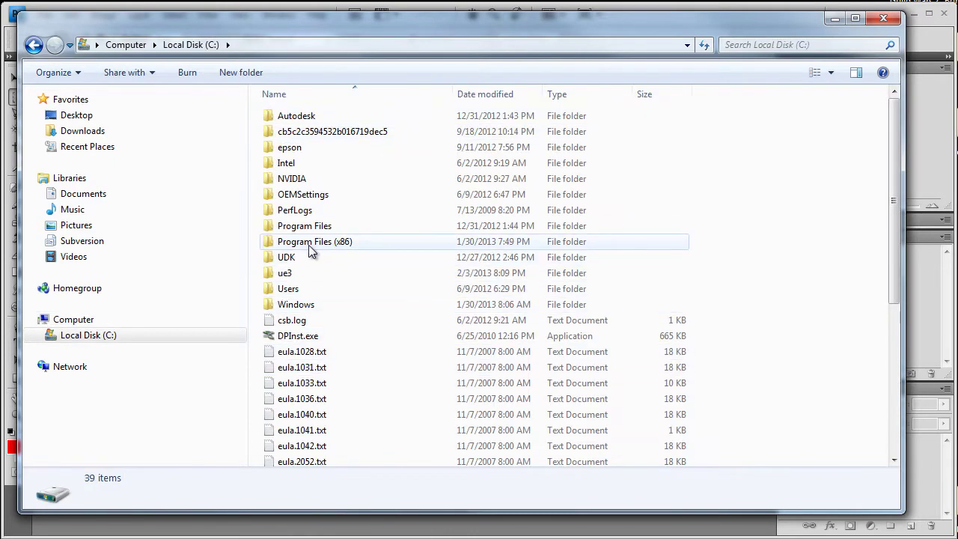
click(333, 249)
double_click(334, 249)
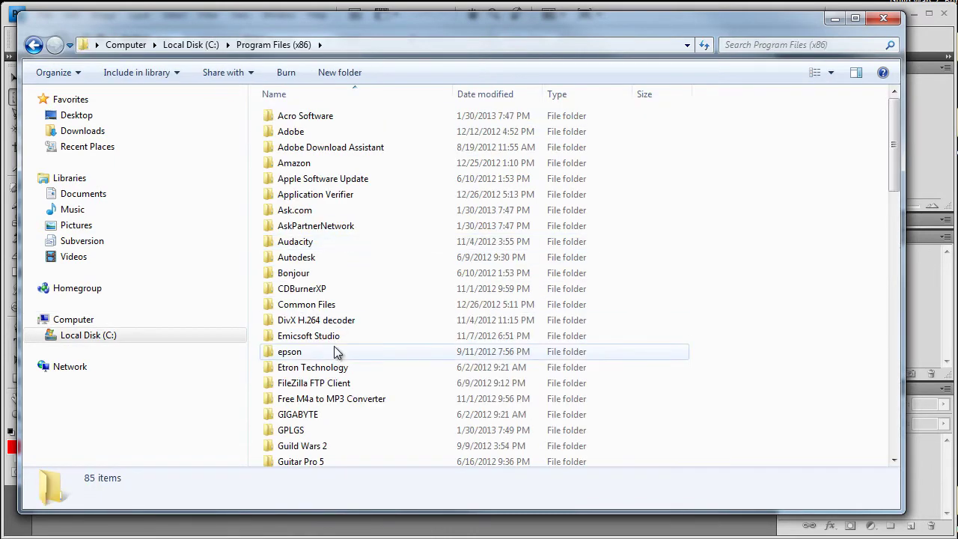
click(308, 259)
double_click(307, 259)
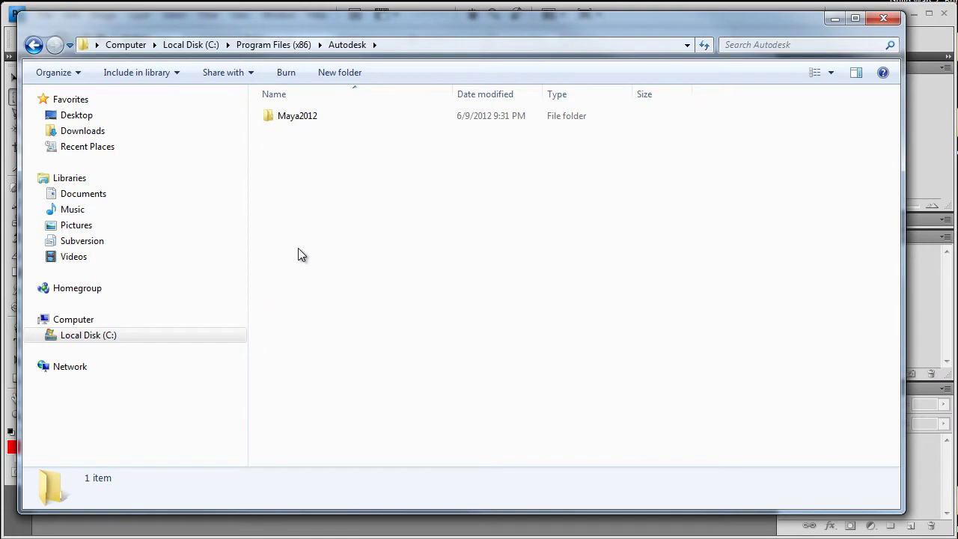
double_click(295, 118)
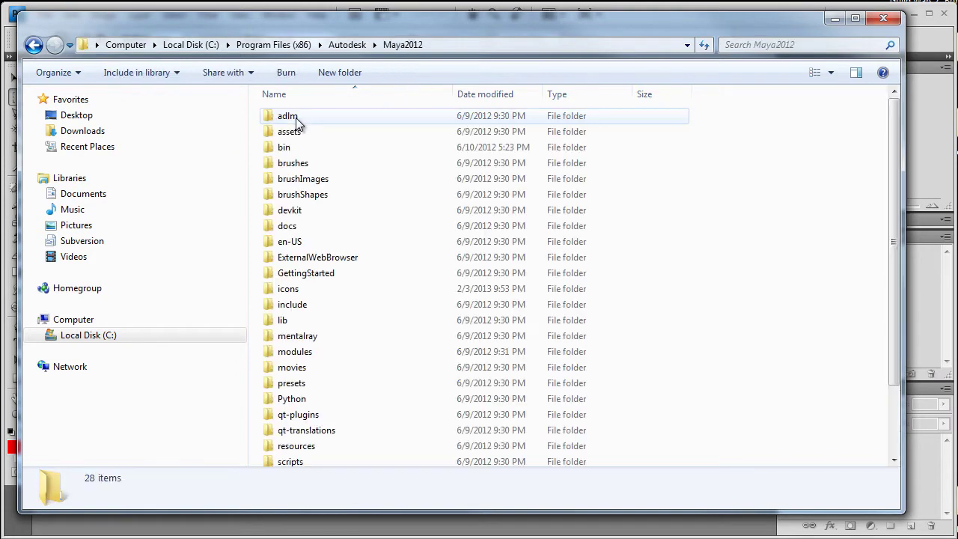
double_click(292, 289)
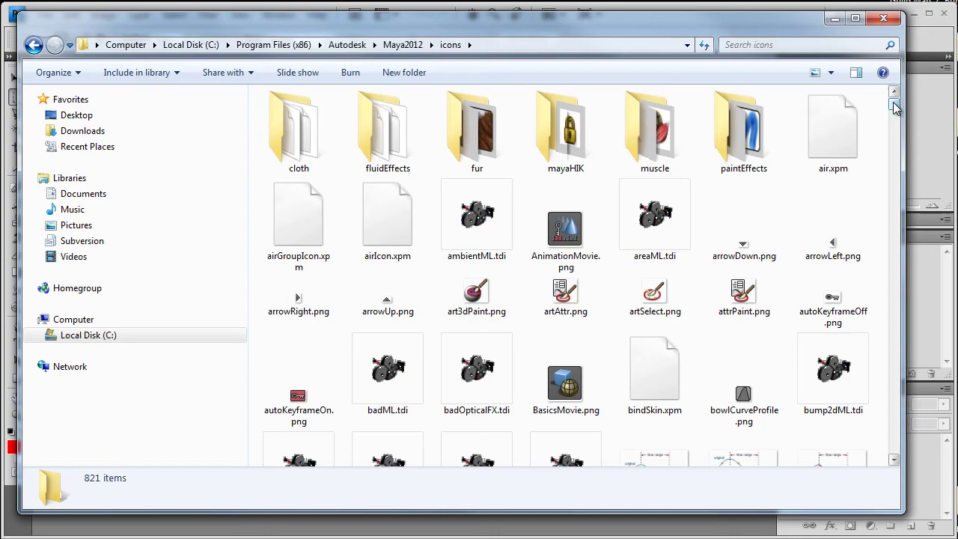
drag(895, 104, 905, 205)
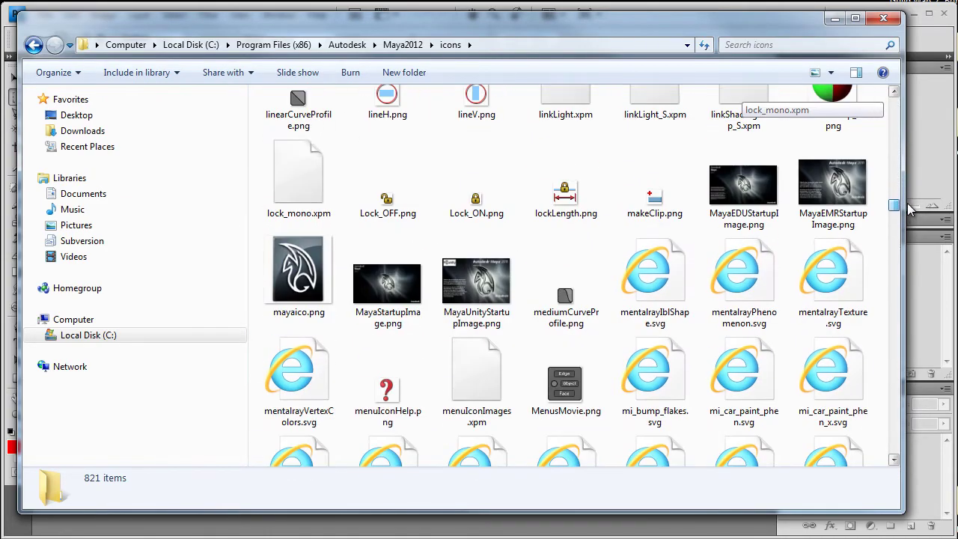
- Copy MayaStartupImage.png and paste a duplicate into the icons folder
click(387, 314)
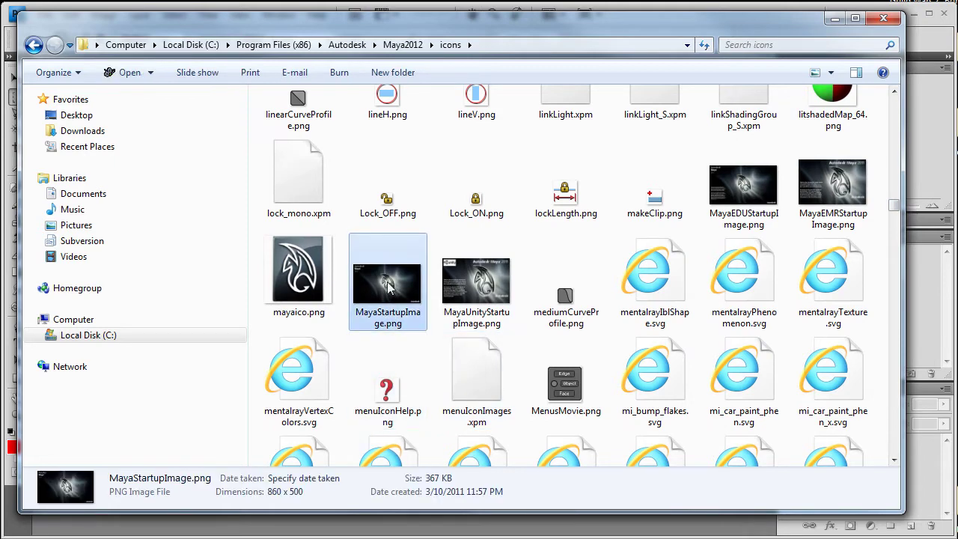
right_click(388, 284)
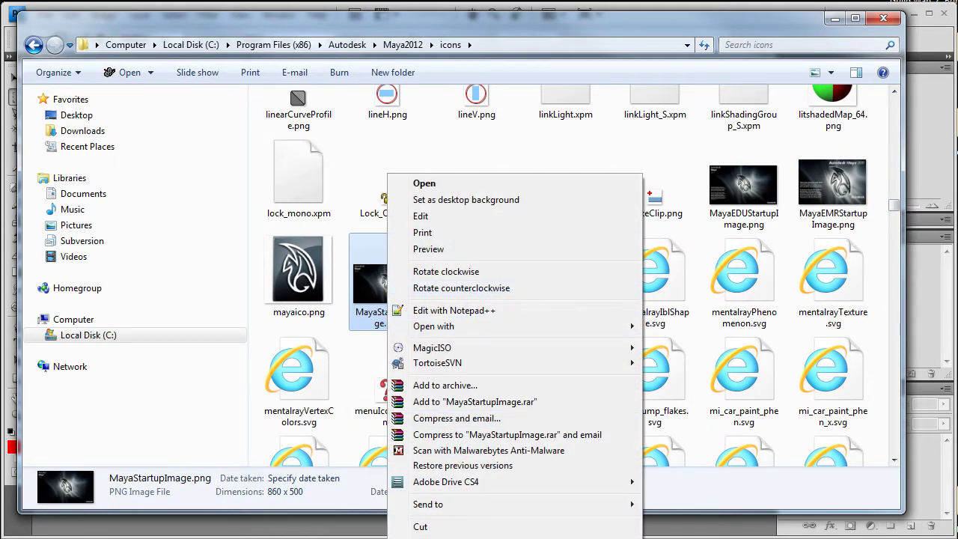
click(437, 267)
right_click(437, 267)
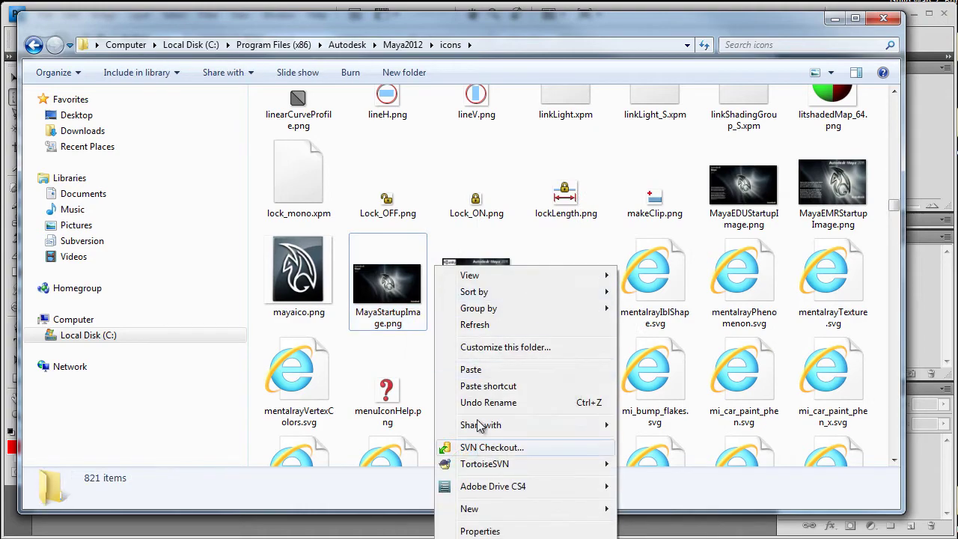
click(471, 368)
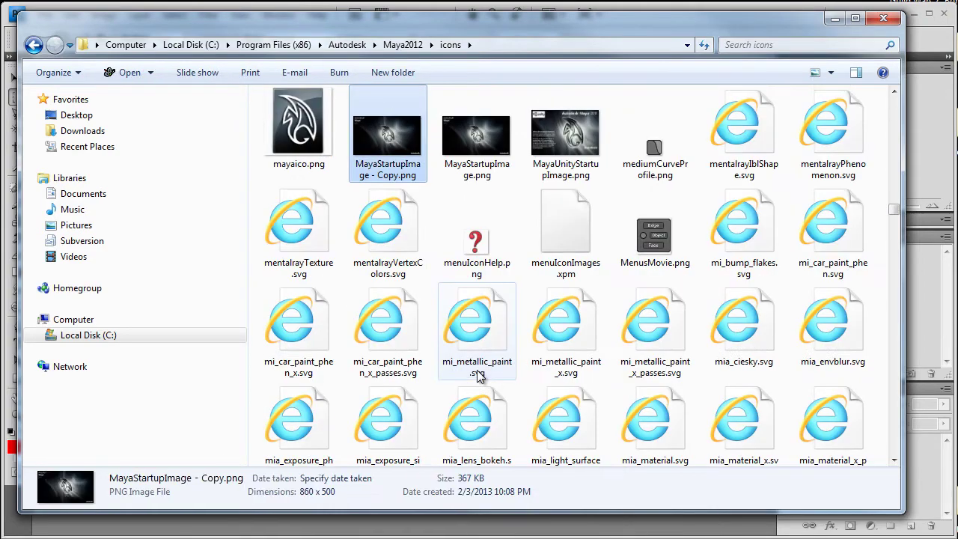
- Rename the original image to MayaStartupImage_backup.png
right_click(493, 167)
key(m)
key(Return)
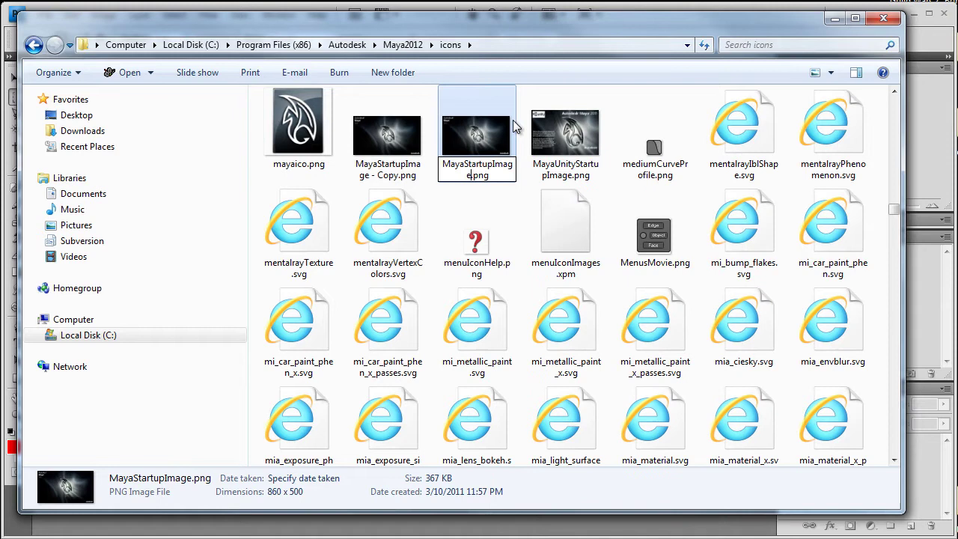
text(backup)
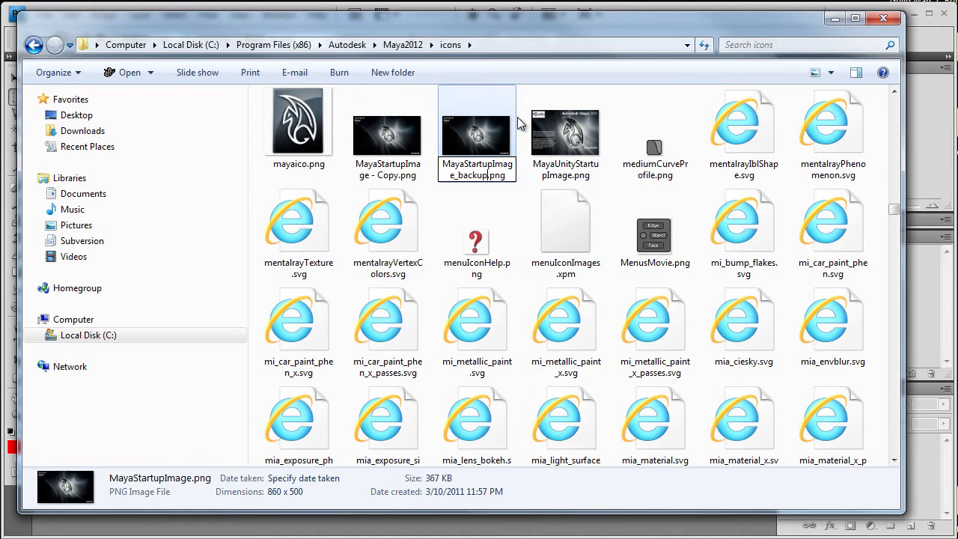
key(Return)
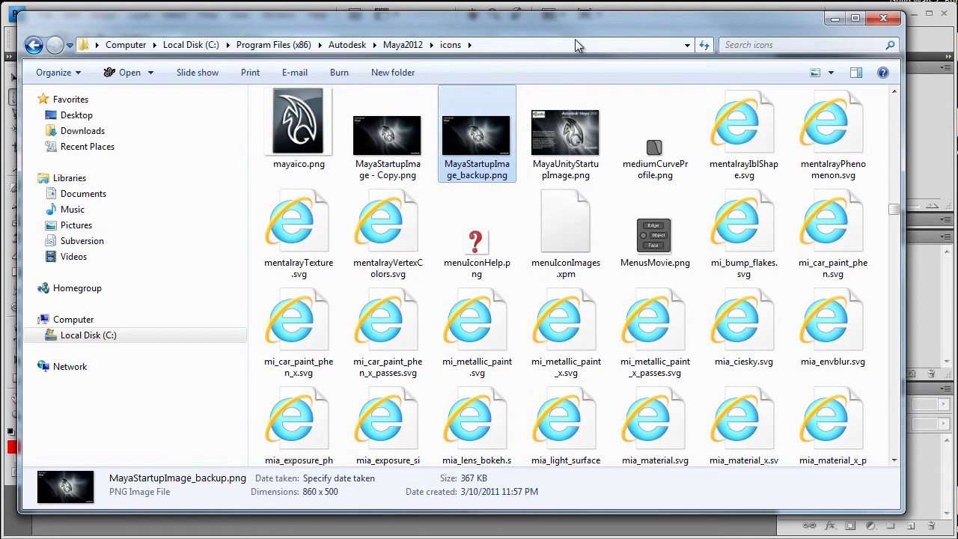
- Rename 'MayaStartupImage - Copy.png' to MayaStartupImage.png by removing the ' - Copy' suffix
click(381, 139)
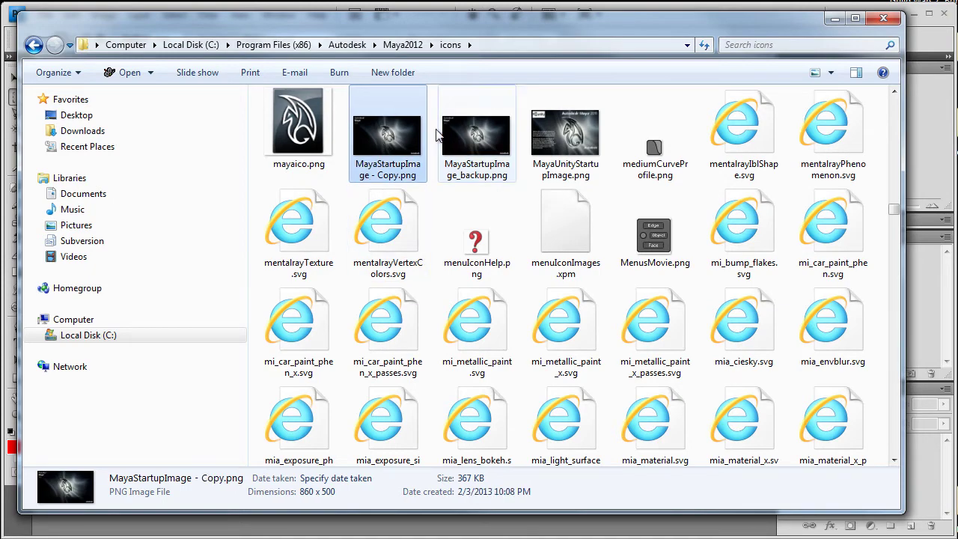
right_click(382, 184)
click(373, 180)
click(374, 179)
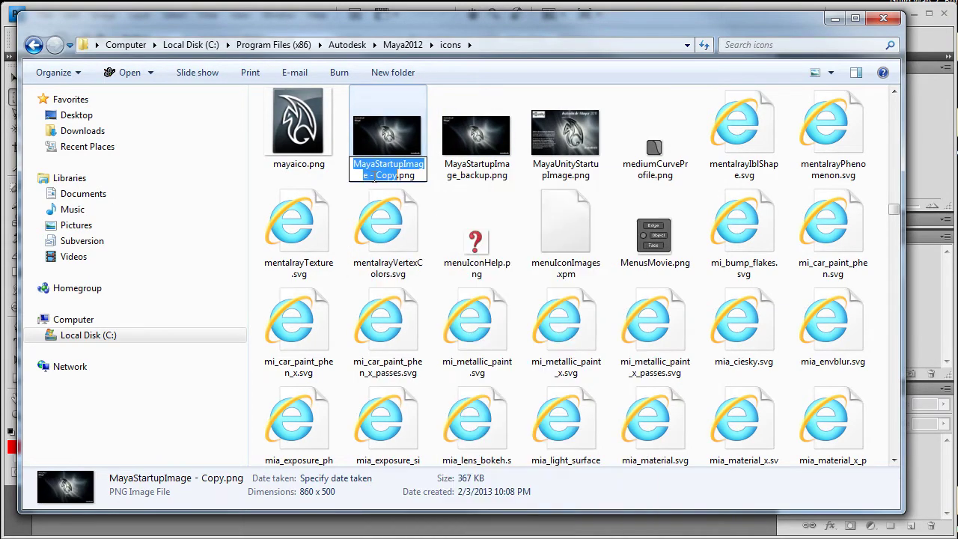
click(369, 175)
key(Delete)
key(Delete)
key(Delete)
key(Delete)
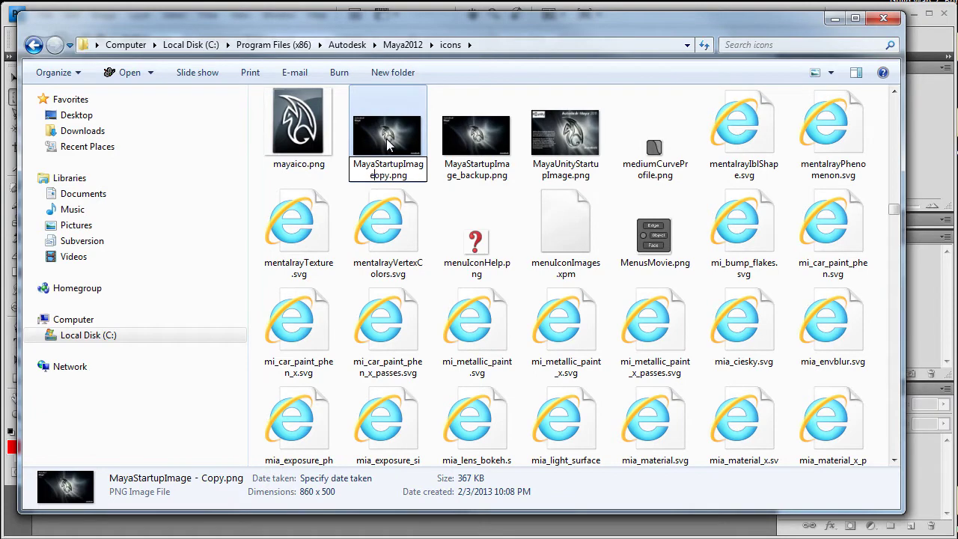
key(Return)
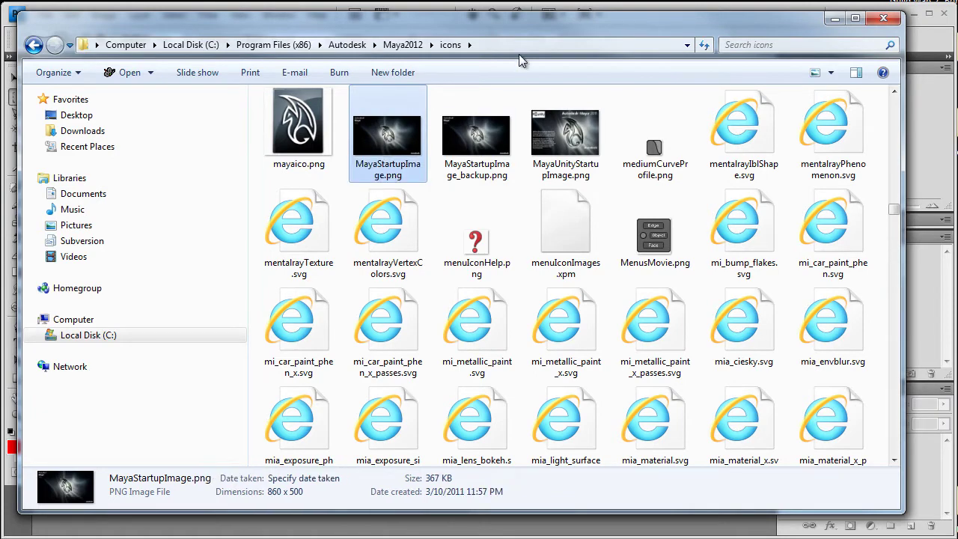
- Close Explorer and browse Photoshop's Open dialog to the Maya2012 icons folder
key(alt+F4)
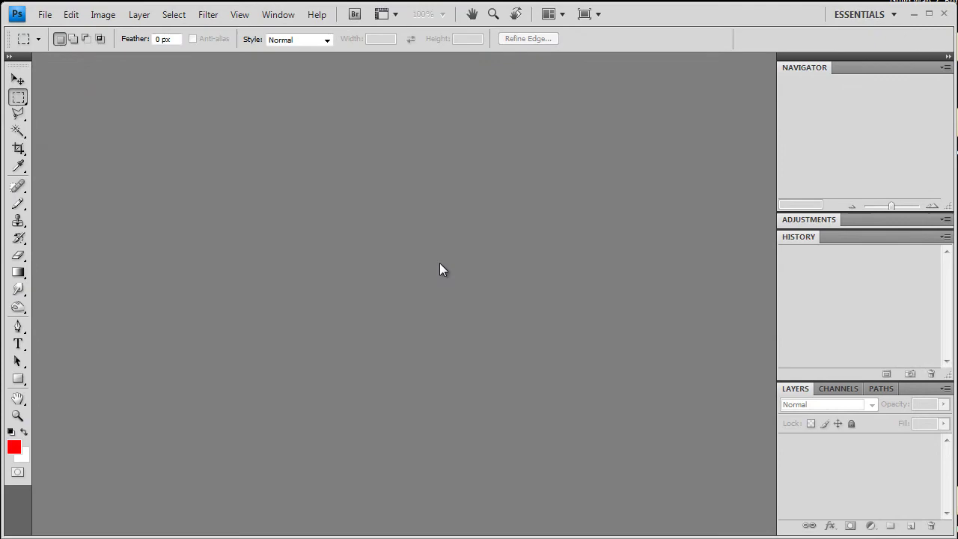
double_click(412, 168)
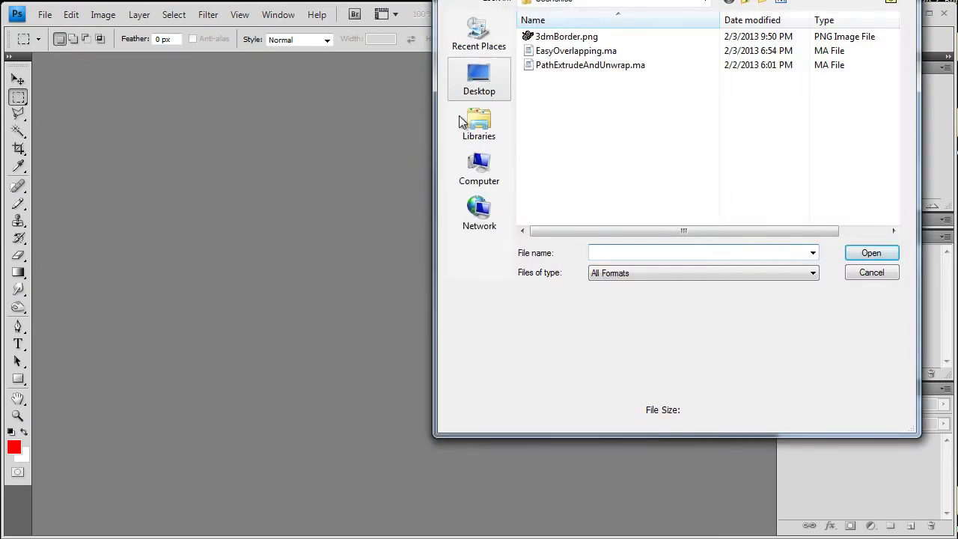
click(479, 171)
double_click(645, 52)
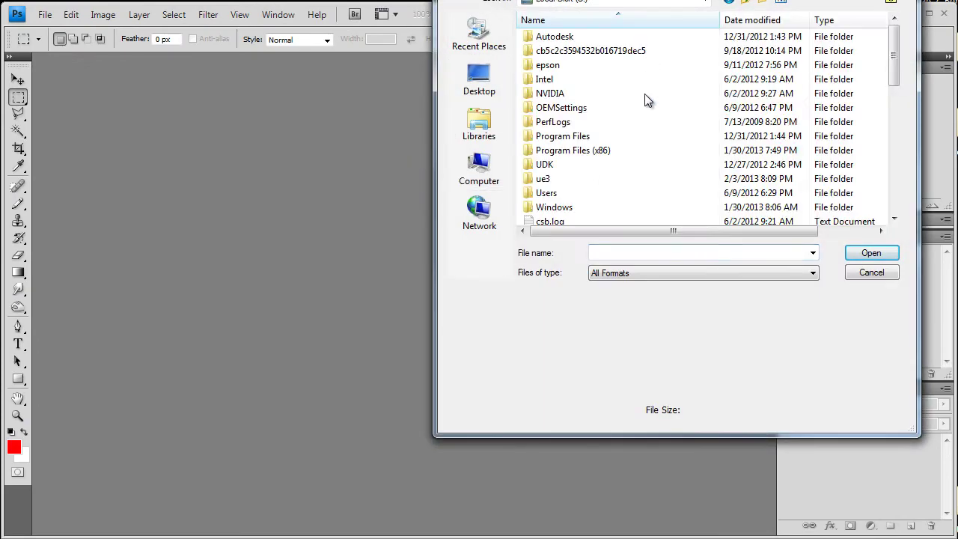
double_click(552, 152)
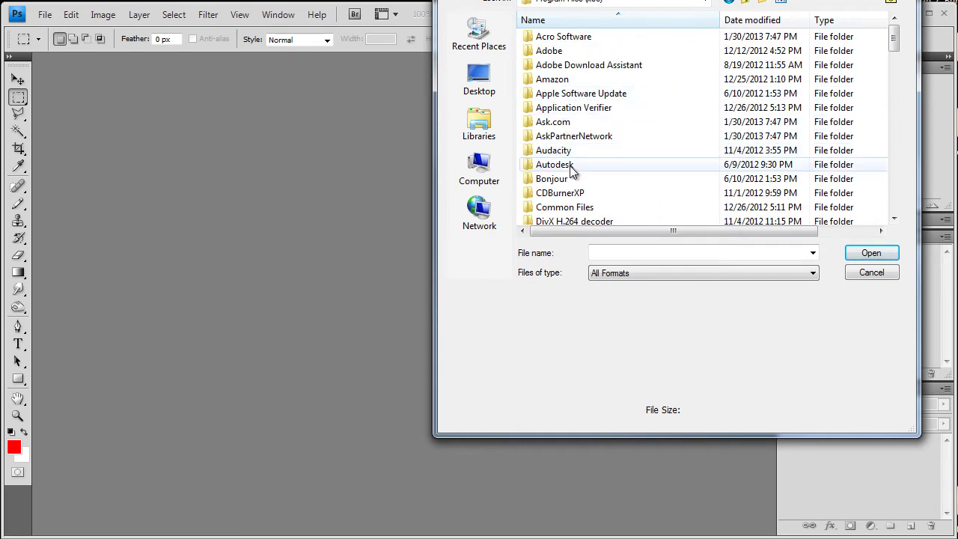
double_click(573, 164)
double_click(568, 42)
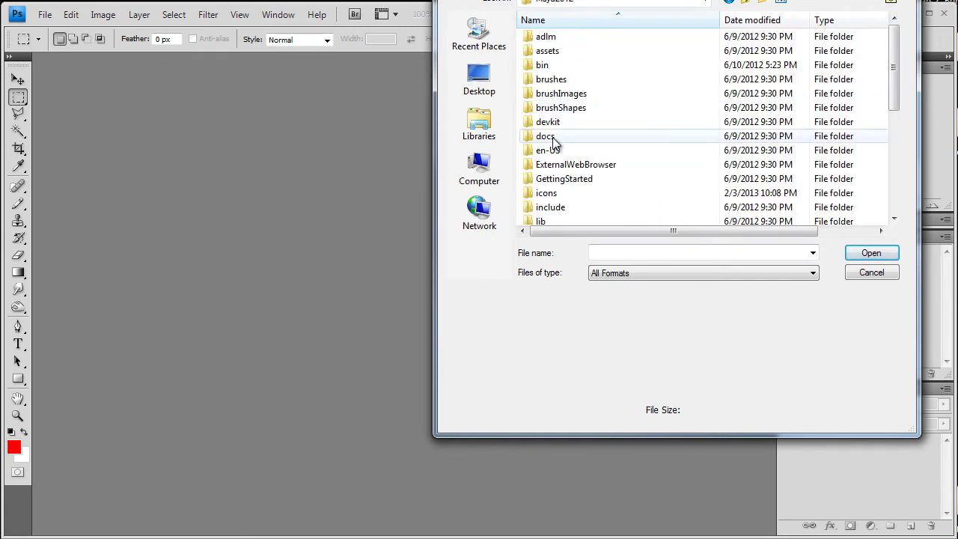
double_click(553, 192)
- Open MayaStartupImage.png and view its 860 × 500 pixel image size
scroll(592, 109, down, 5)
scroll(592, 109, down, 15)
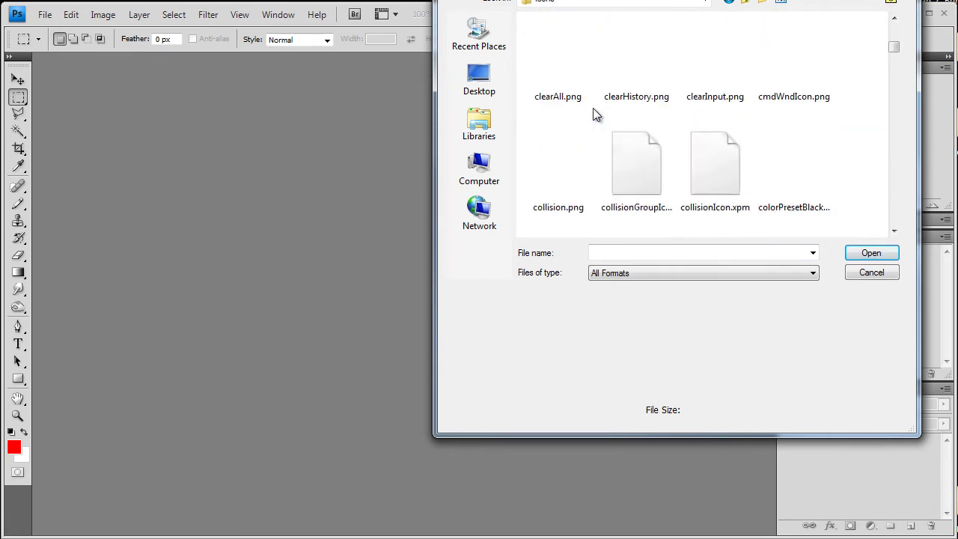
scroll(595, 114, down, 15)
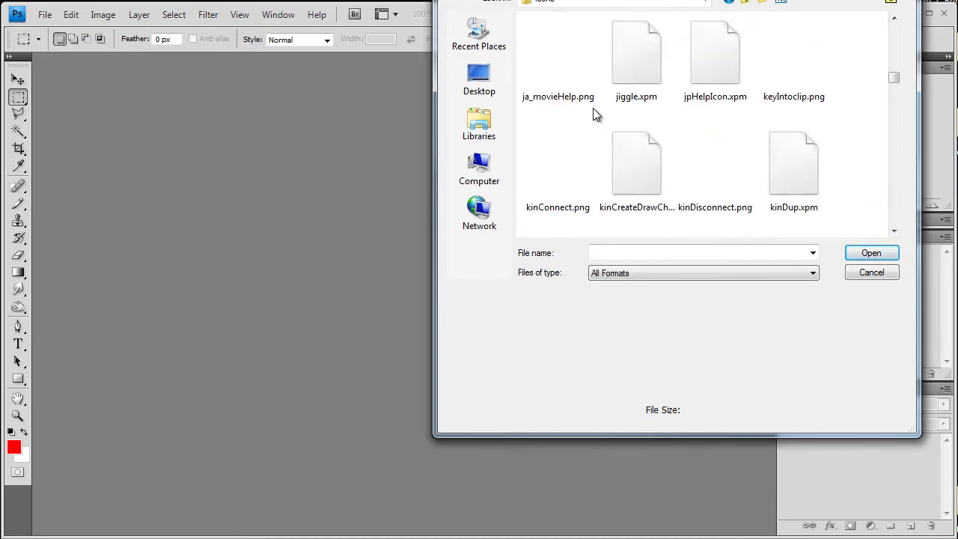
scroll(595, 114, down, 8)
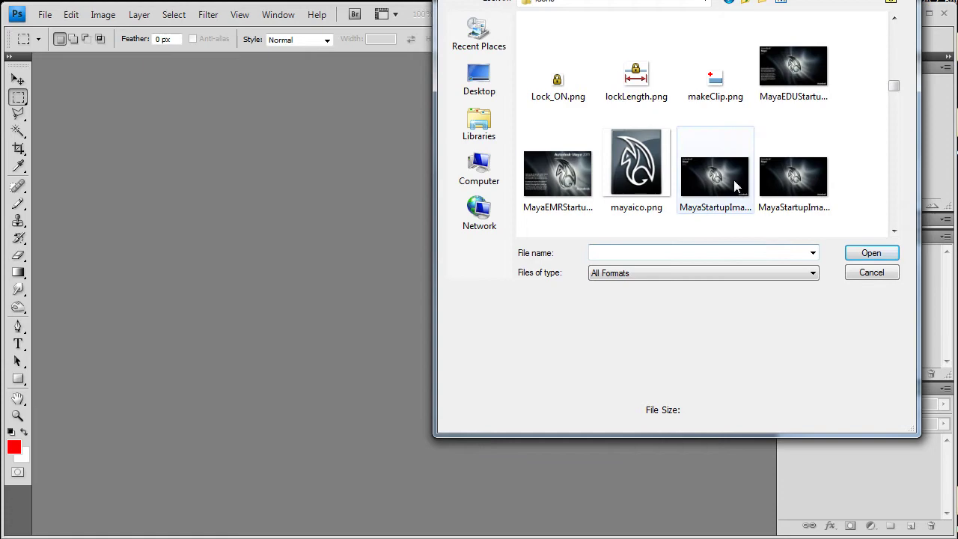
double_click(726, 182)
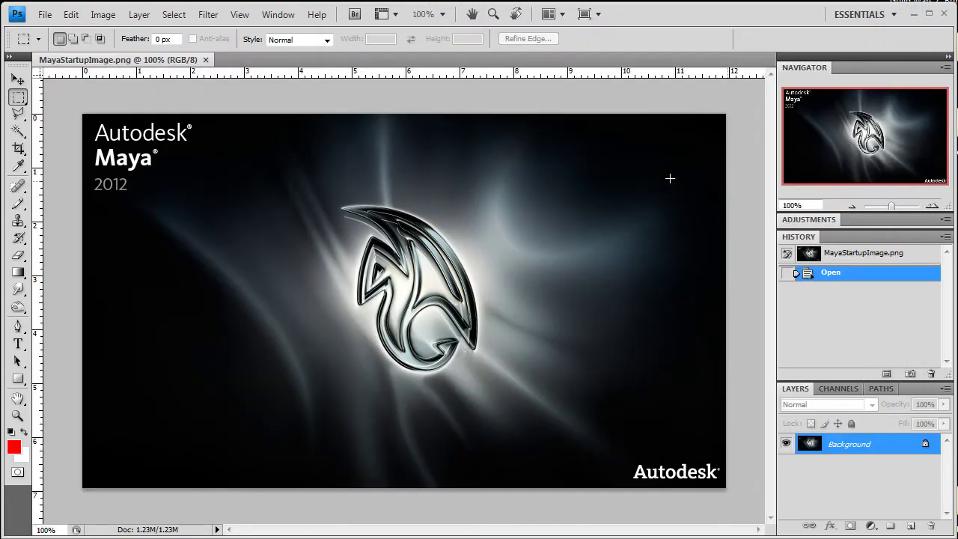
click(103, 15)
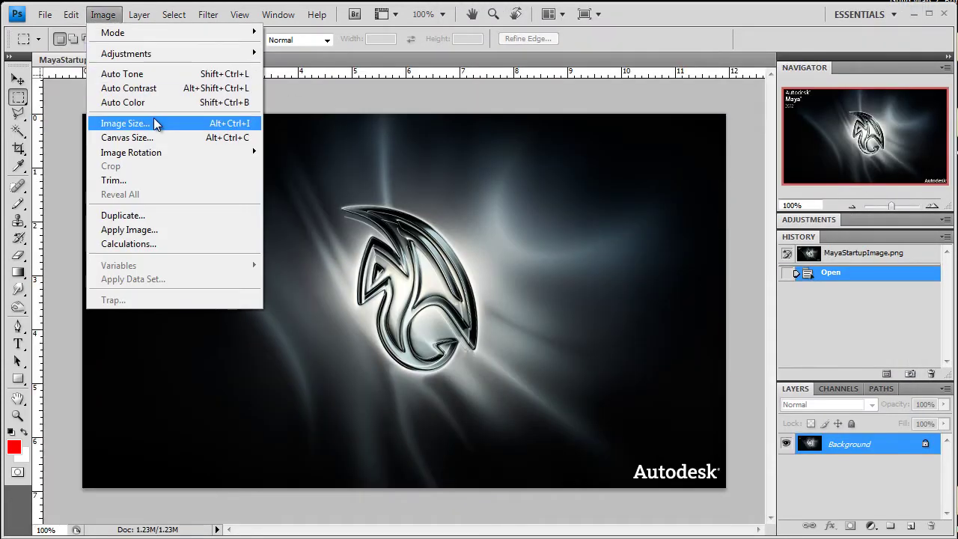
click(127, 123)
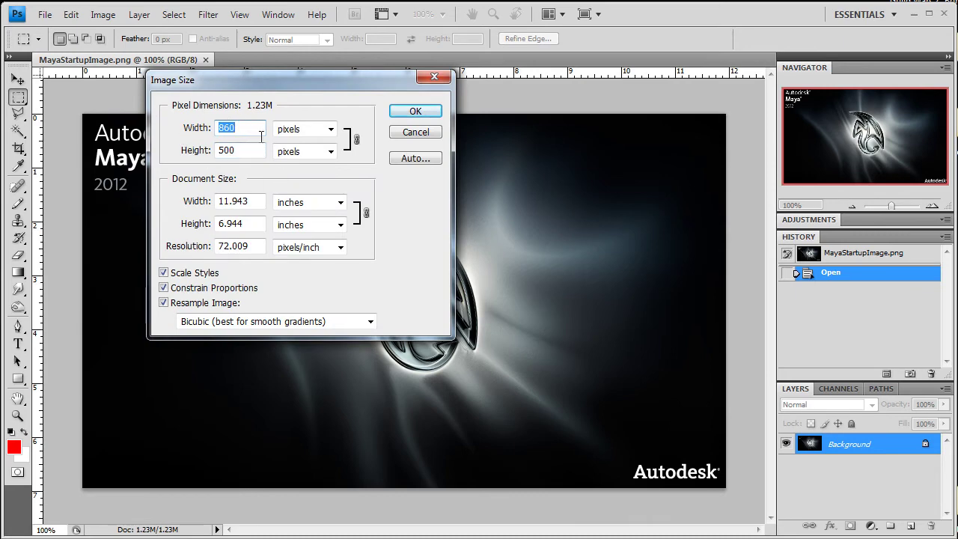
- Cancel Image Size unchanged and convert the locked Background into editable Layer 0
click(409, 134)
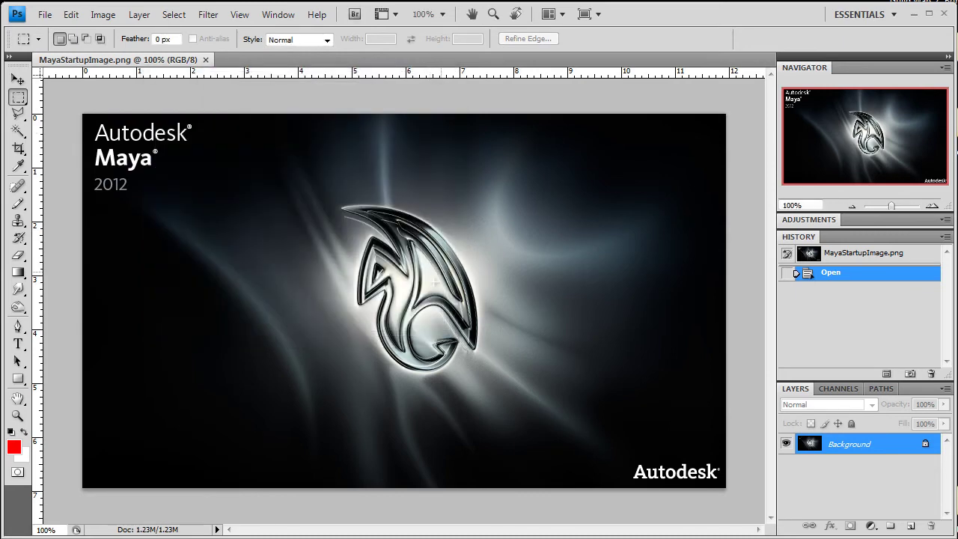
double_click(925, 447)
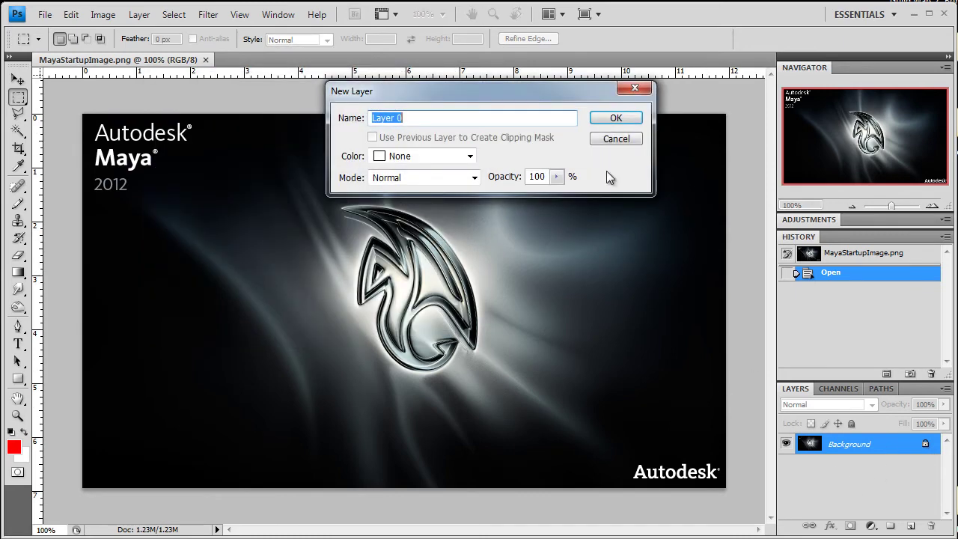
click(622, 120)
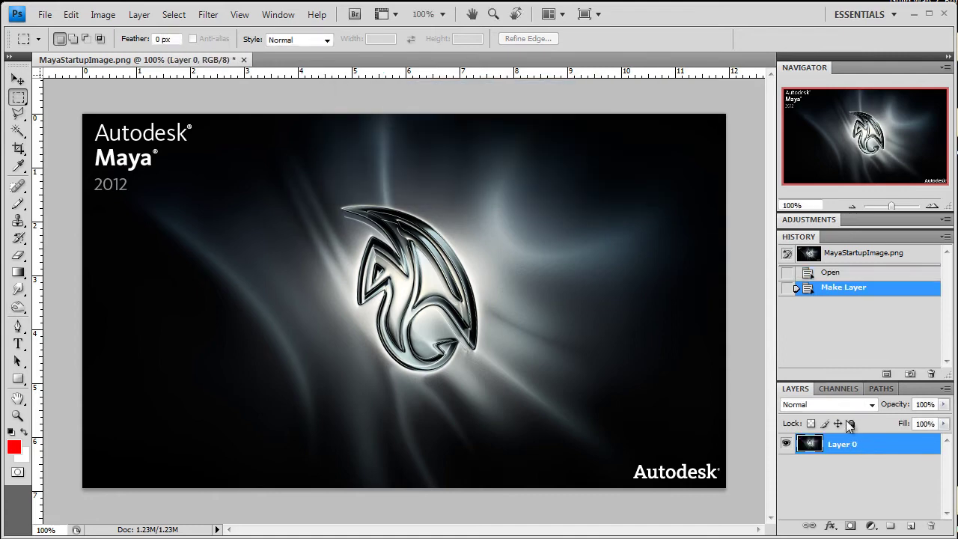
- Delete all of Layer 0's pixels, then select 3dmBorder.png and CustomLoadingScreen.jpg to open
ctrl+click(811, 444)
key(Delete)
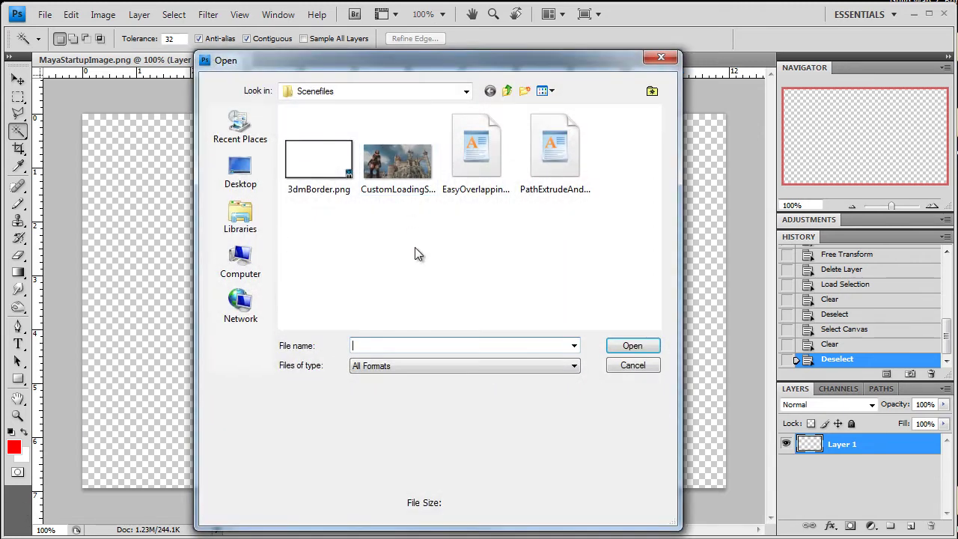
drag(417, 248, 287, 114)
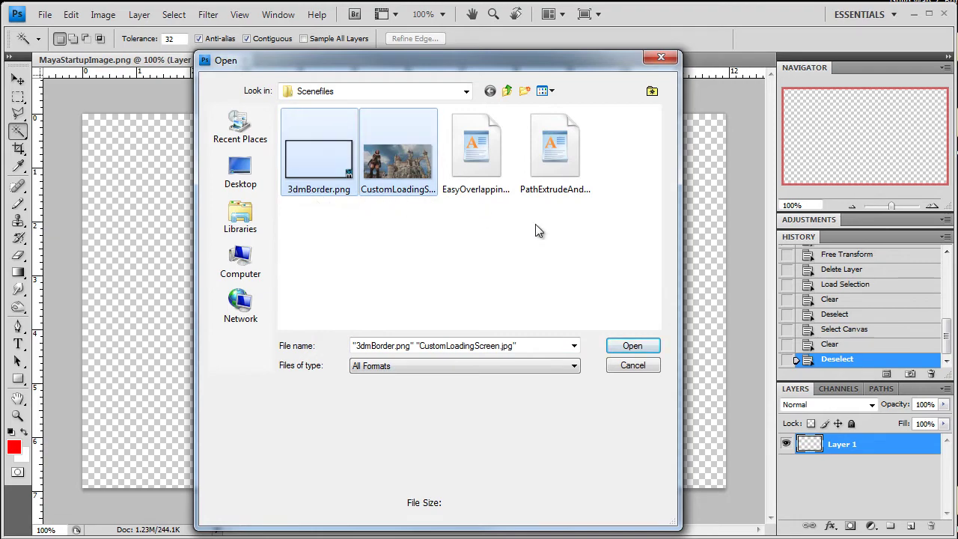
- Open both images and paste the whole castle picture into MayaStartupImage.png as a new layer
click(627, 355)
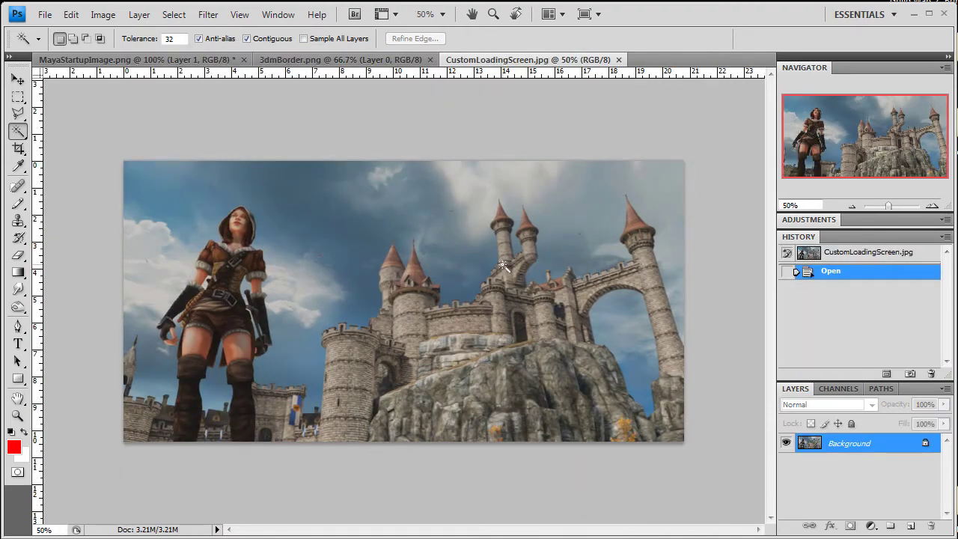
key(ctrl+a)
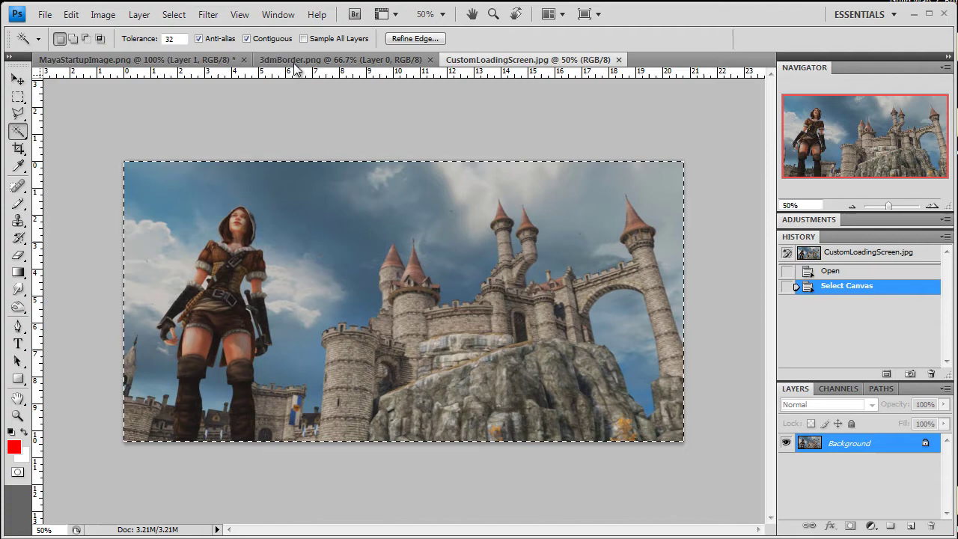
click(172, 59)
key(ctrl+v)
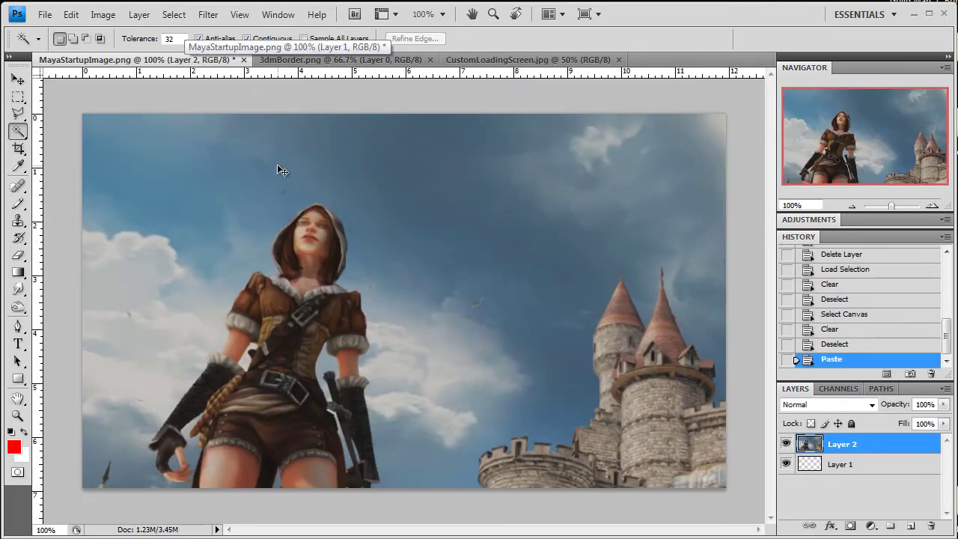
key(ctrl+t)
- Scale and move the castle layer to about 67.9% so it fills the canvas, then switch to 3dmBorder.png
drag(82, 114, 276, 211)
drag(321, 276, 136, 182)
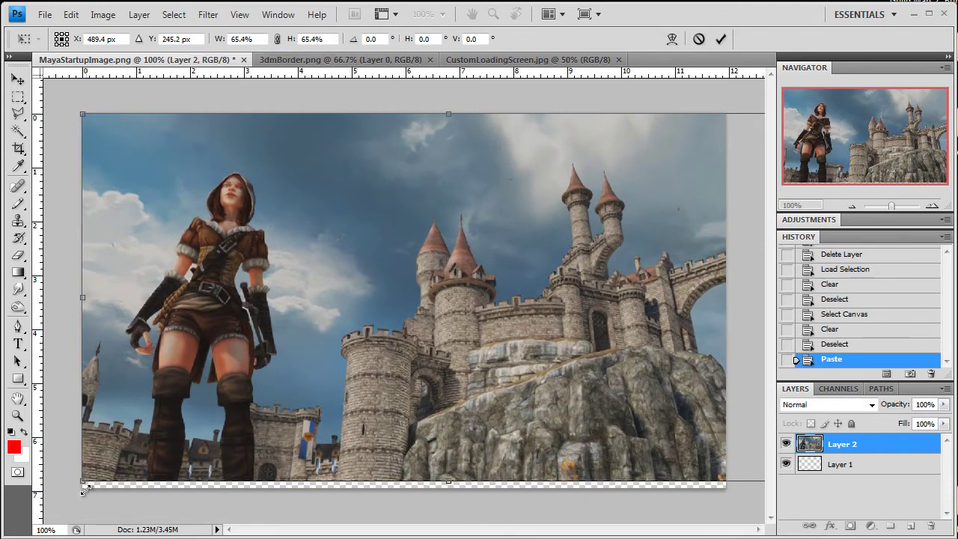
drag(82, 484, 55, 497)
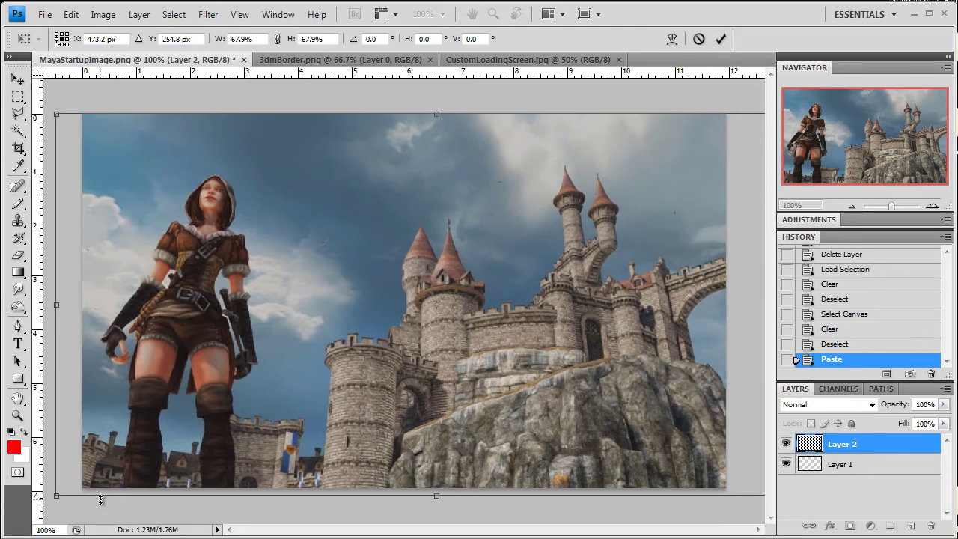
key(Return)
key(w)
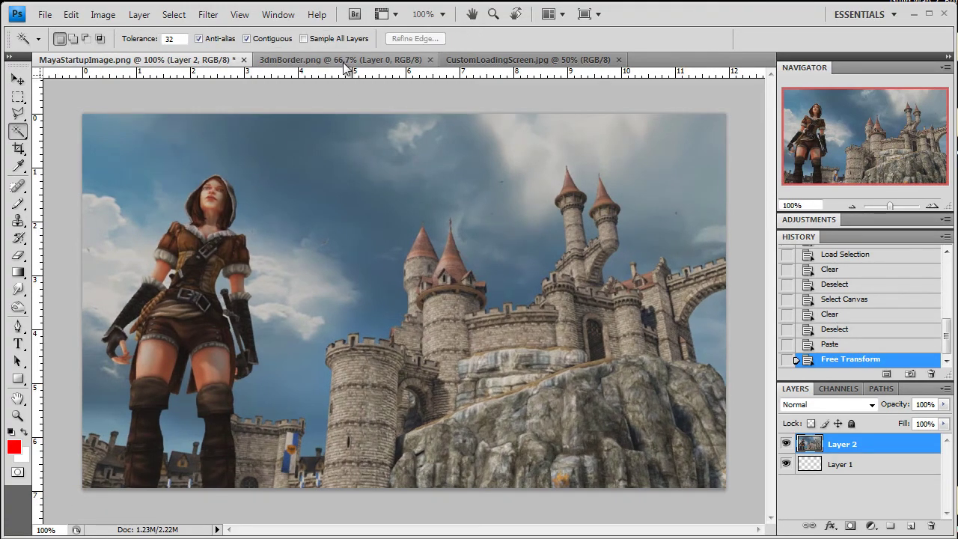
click(347, 62)
- Copy the whole 3dm border into MayaStartupImage.png as Layer 3 and scale it to frame the canvas
key(ctrl+a)
key(ctrl+c)
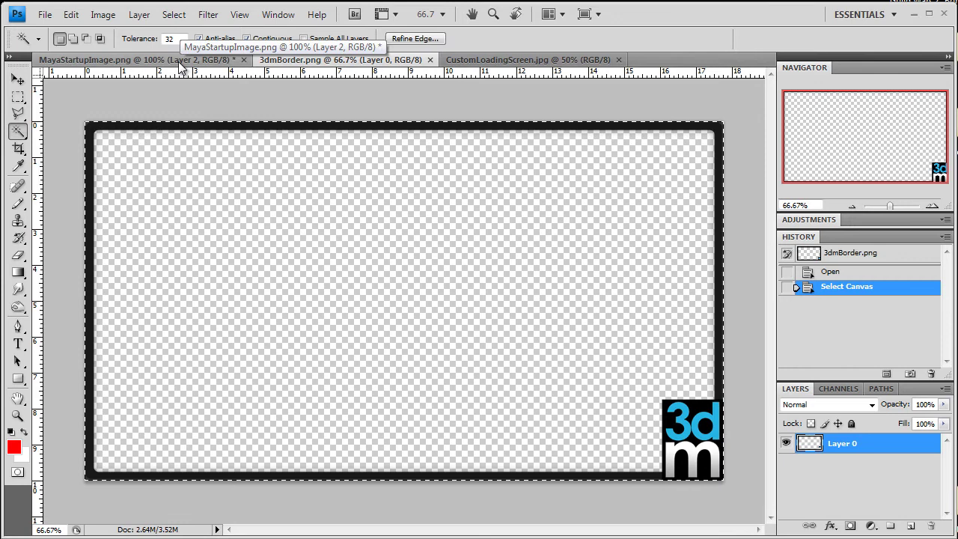
click(179, 60)
key(ctrl+v)
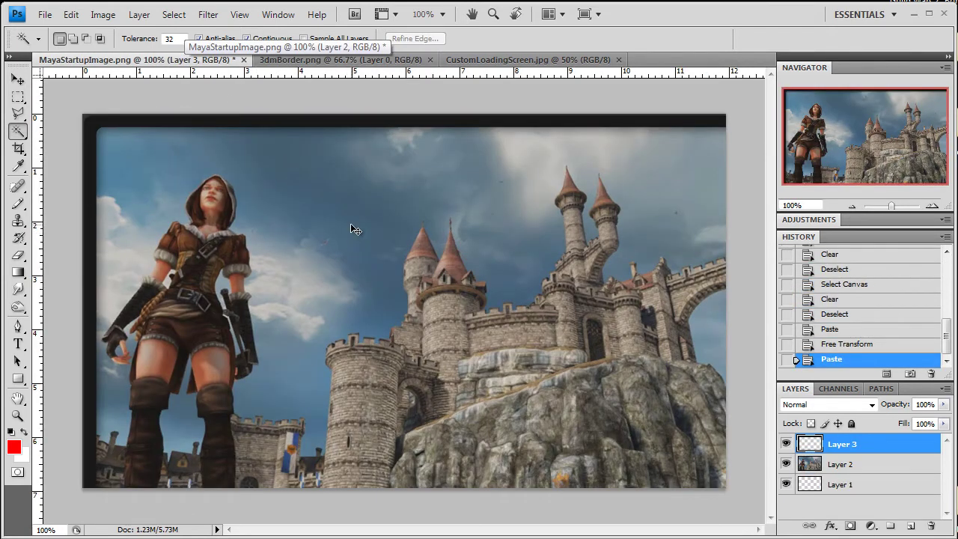
key(ctrl+t)
drag(86, 120, 120, 187)
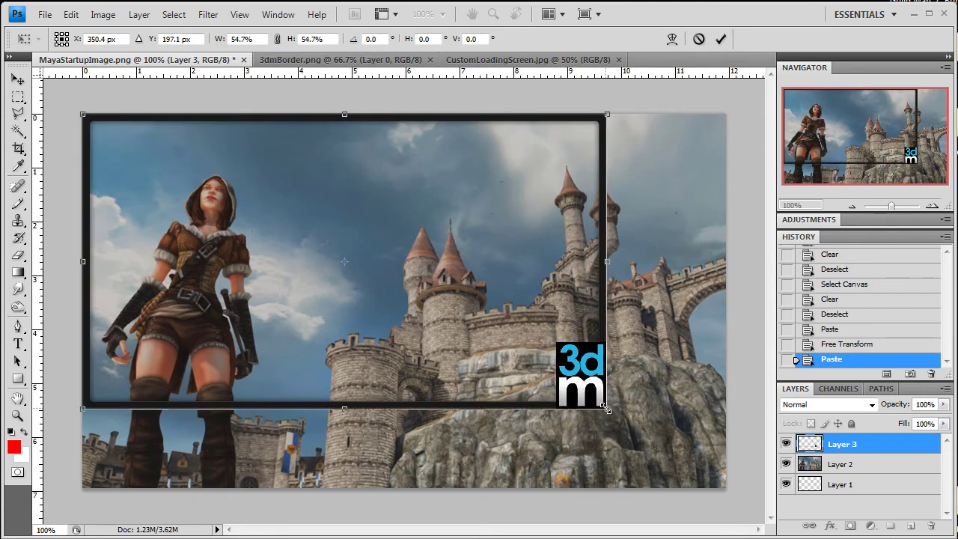
drag(607, 409, 729, 488)
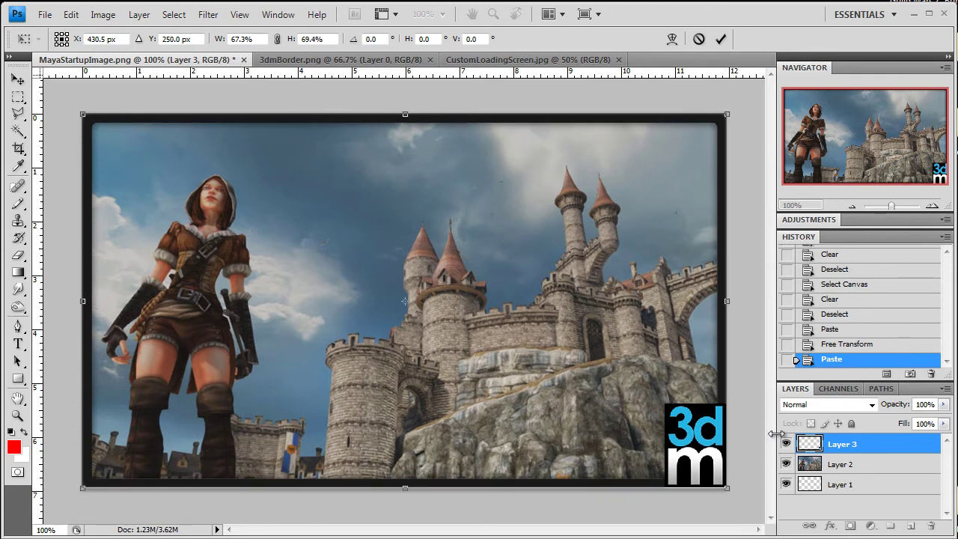
key(Return)
- Nudge the castle picture on Layer 2 slightly right with the Move tool
click(878, 465)
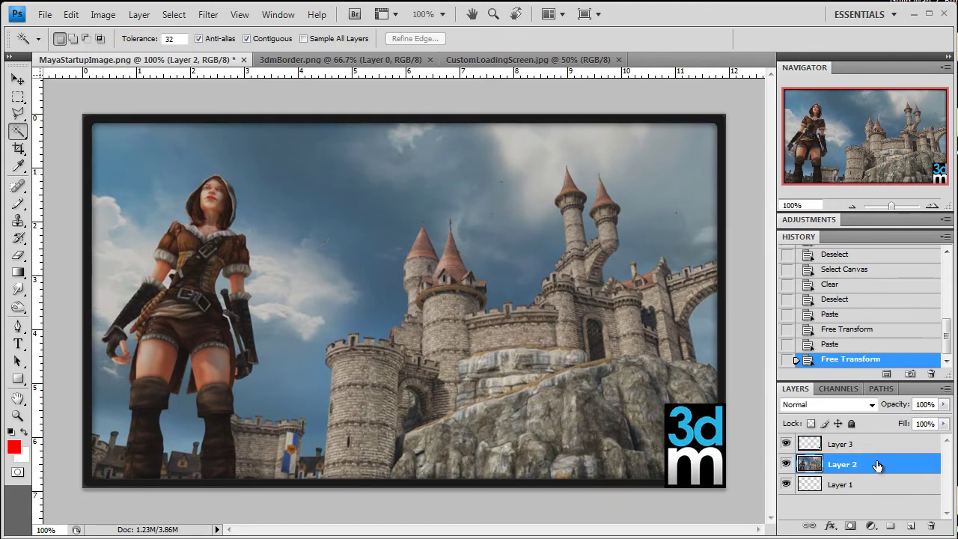
key(v)
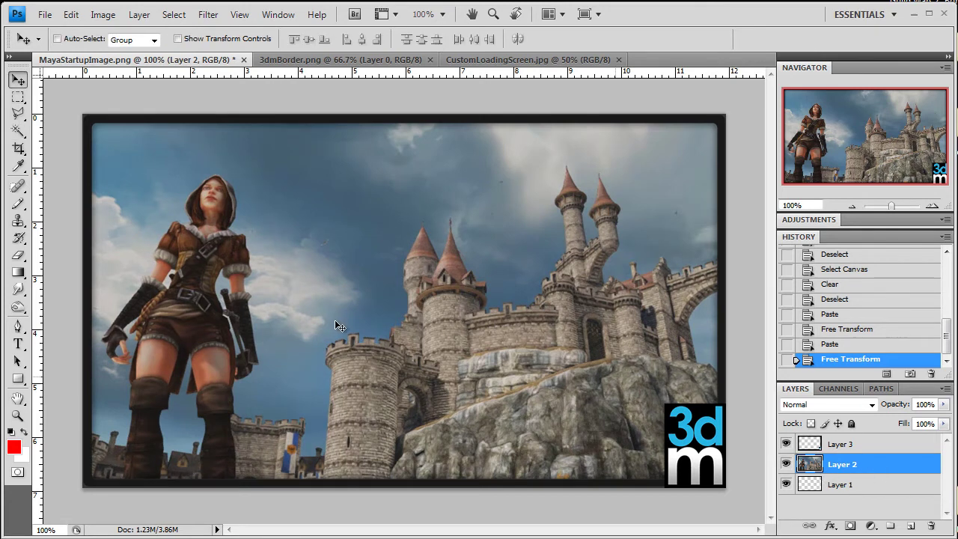
key(shift+Right)
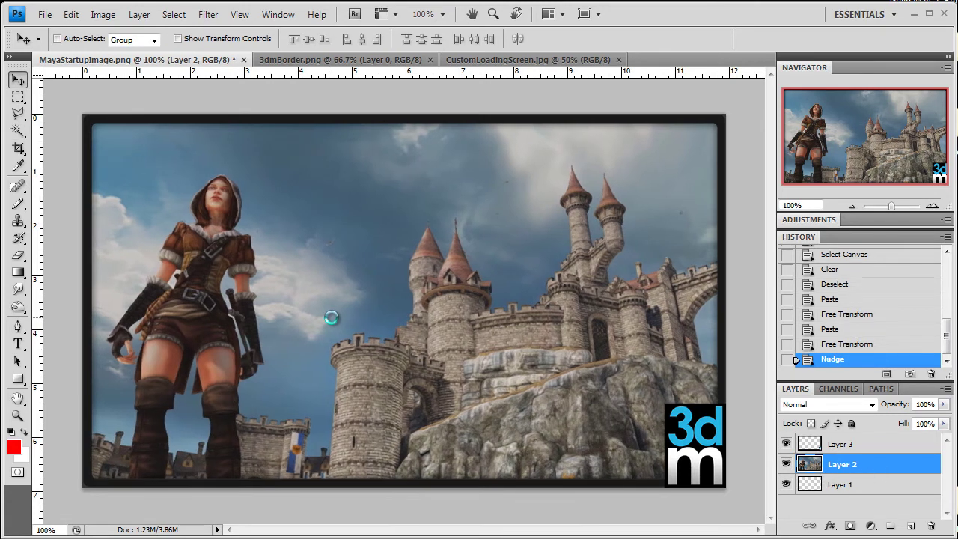
key(shift+Right)
key(shift+Right)
key(shift+Right)
key(shift+Right)
key(shift+Right)
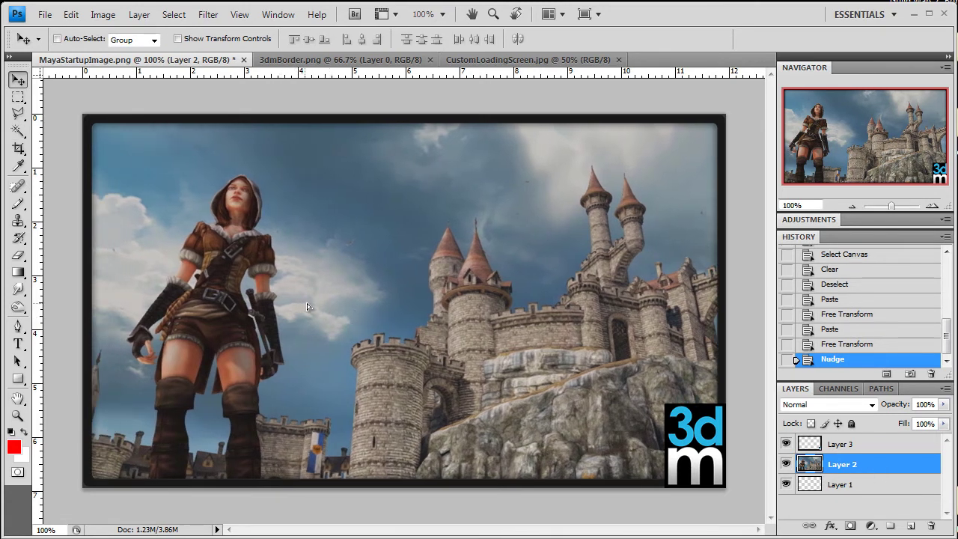
key(shift+Left)
key(Left)
key(Left)
key(Left)
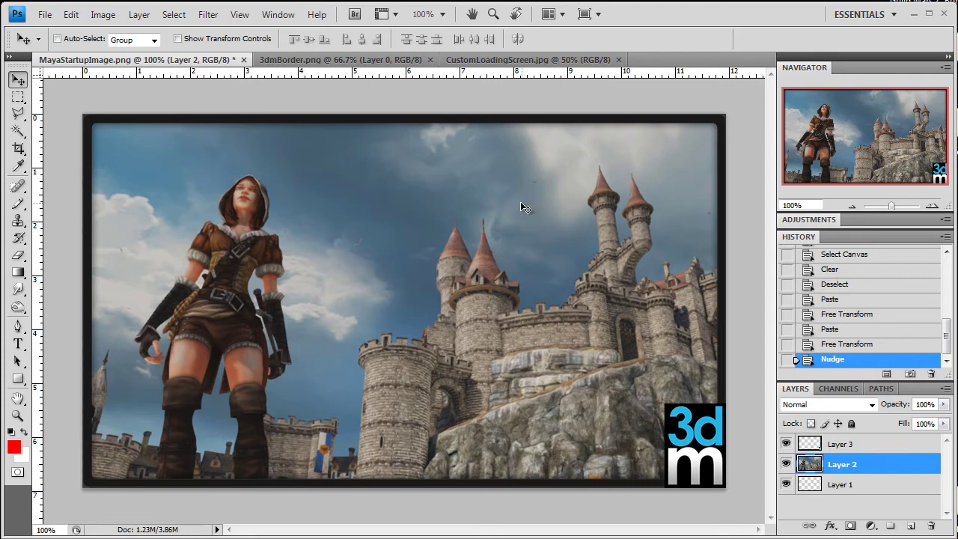
- Save a PNG copy over MayaStartupImage.png, confirming the replace and interlaced PNG options
key(ctrl+shift+s)
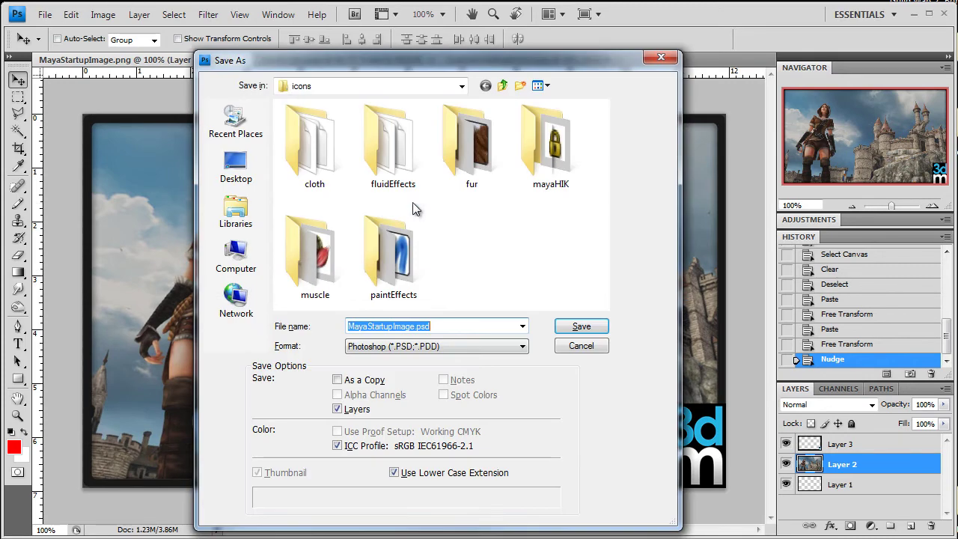
click(490, 345)
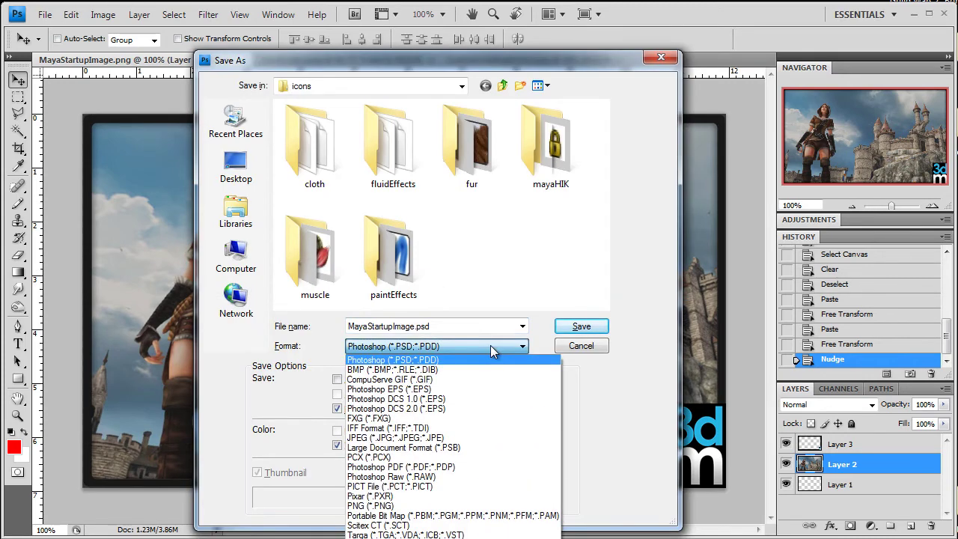
key(Down)
key(Down)
key(Down)
key(Return)
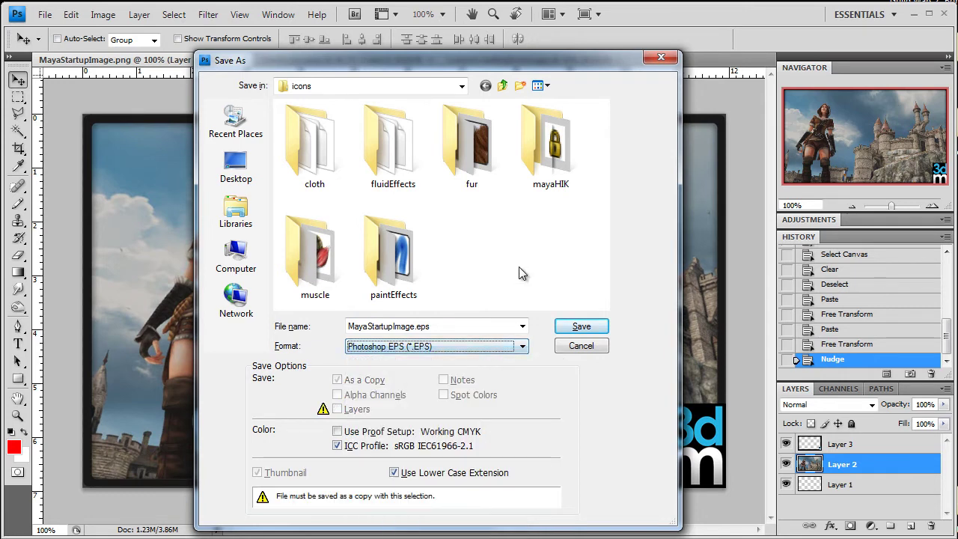
click(487, 349)
key(Down)
key(Down)
key(Down)
key(Down)
key(Down)
key(Down)
key(Down)
key(Down)
key(Down)
key(Down)
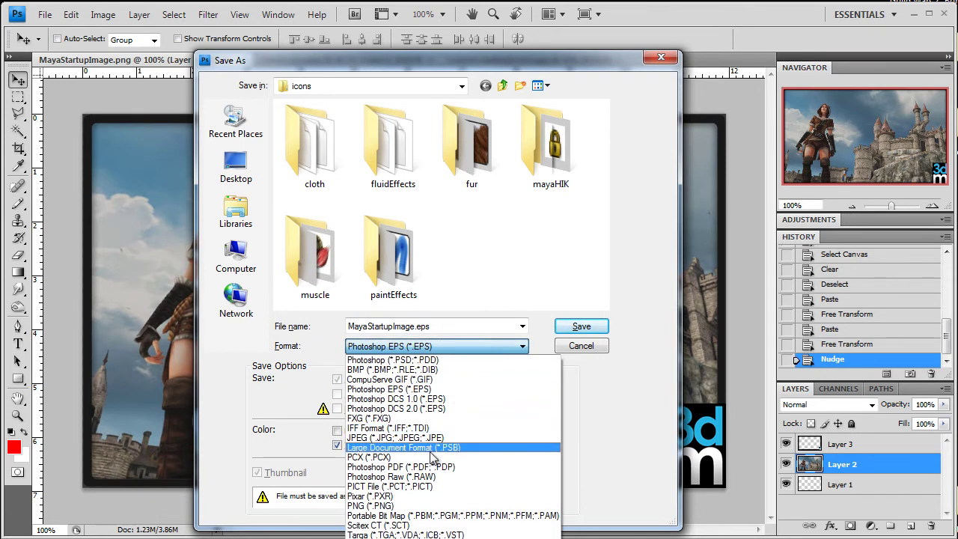
key(Return)
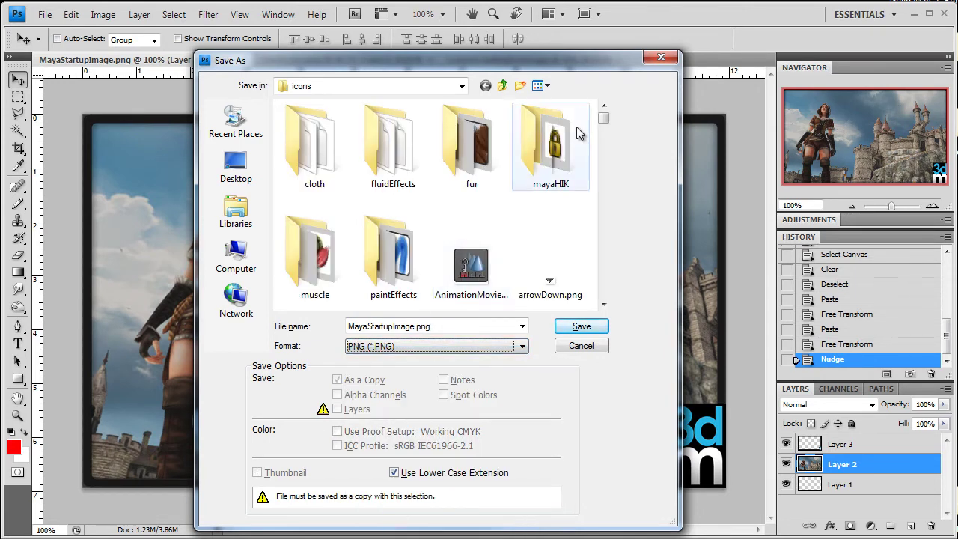
drag(604, 119, 606, 128)
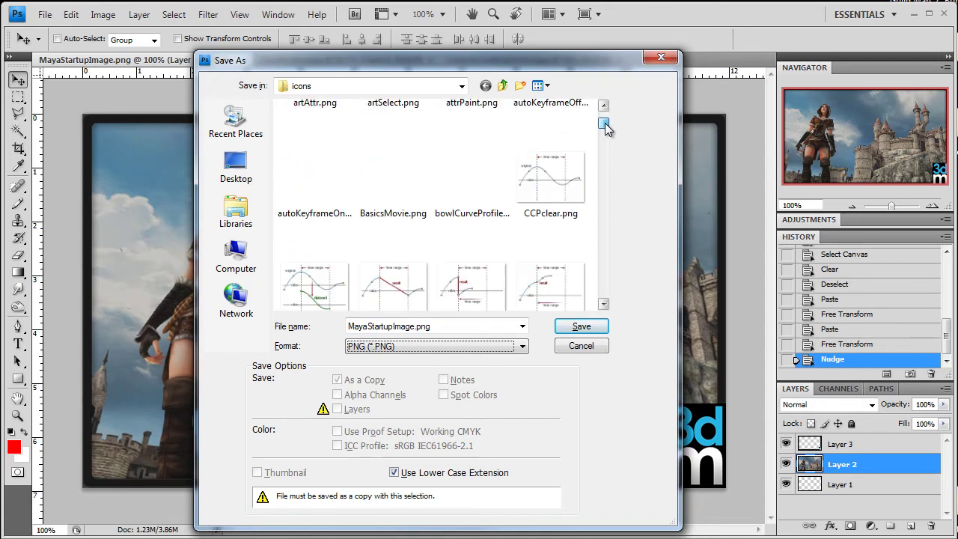
click(589, 327)
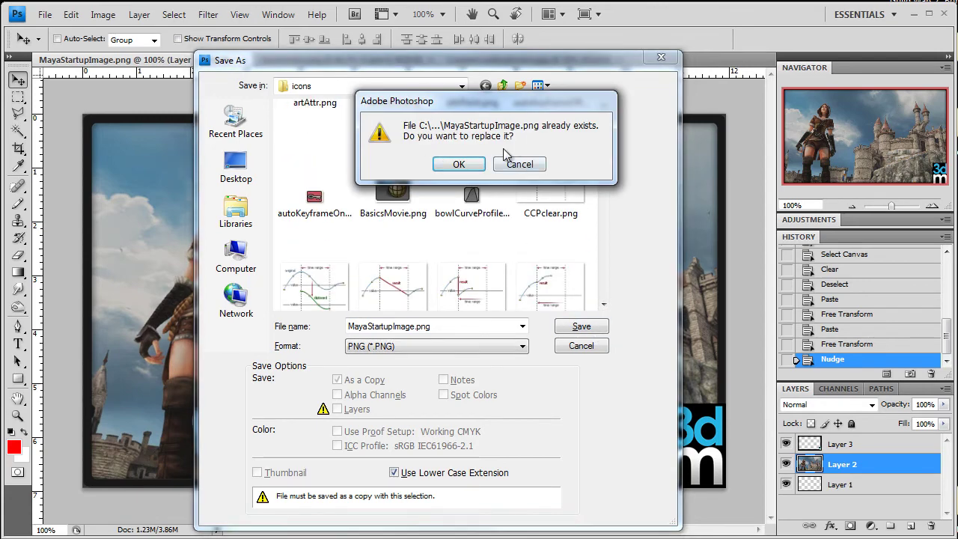
click(465, 164)
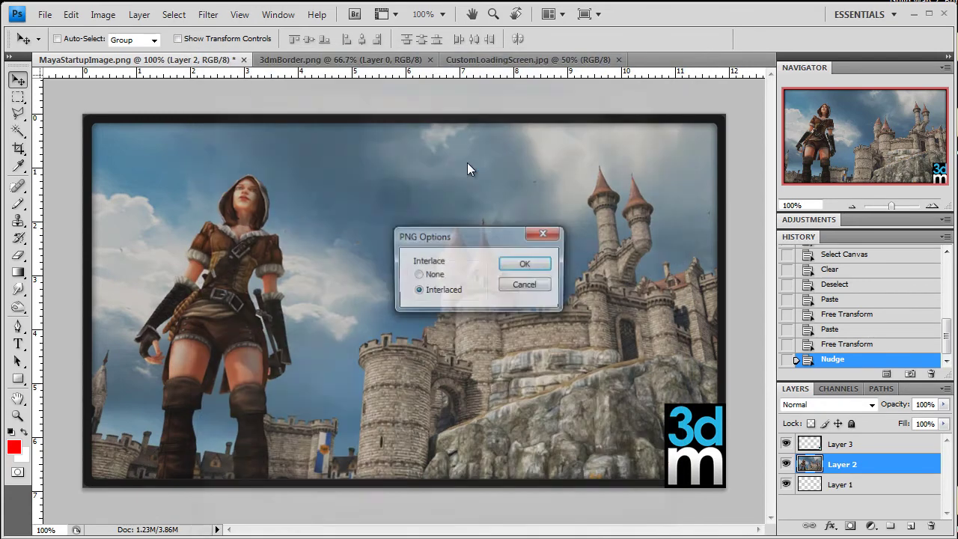
click(520, 265)
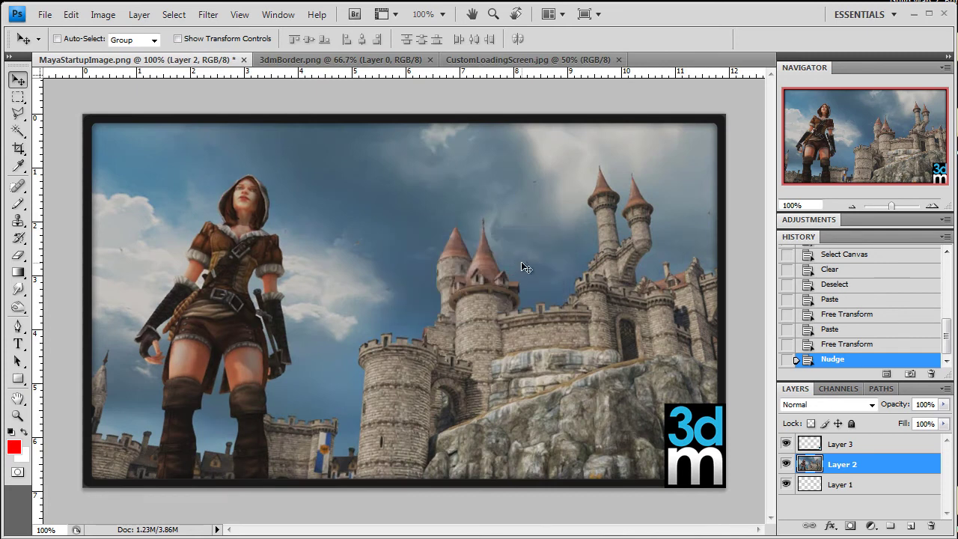